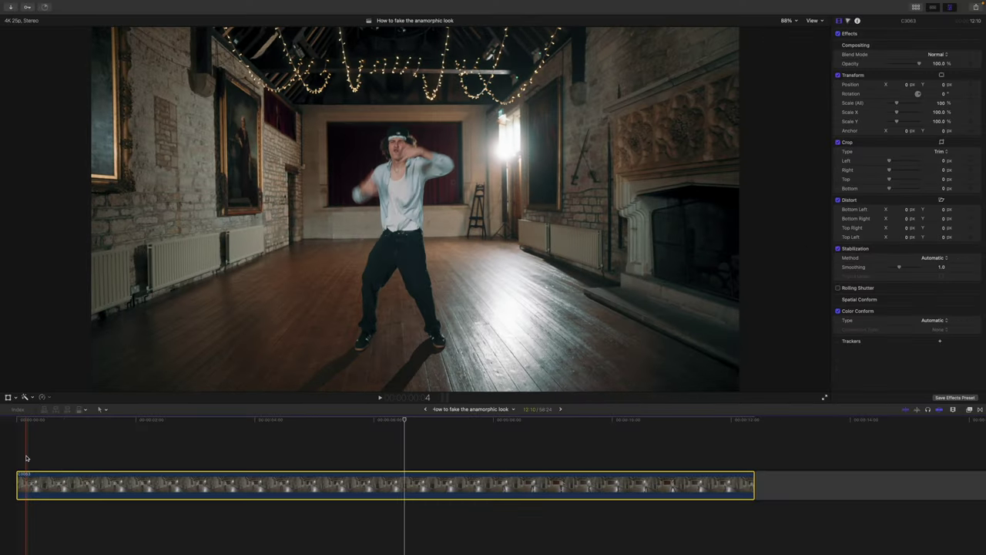
# - Adjust the C3063 clip's vertical position so the dancer is reframed between the letterbox bars, and review the framing through the clip
pyautogui.press('space')
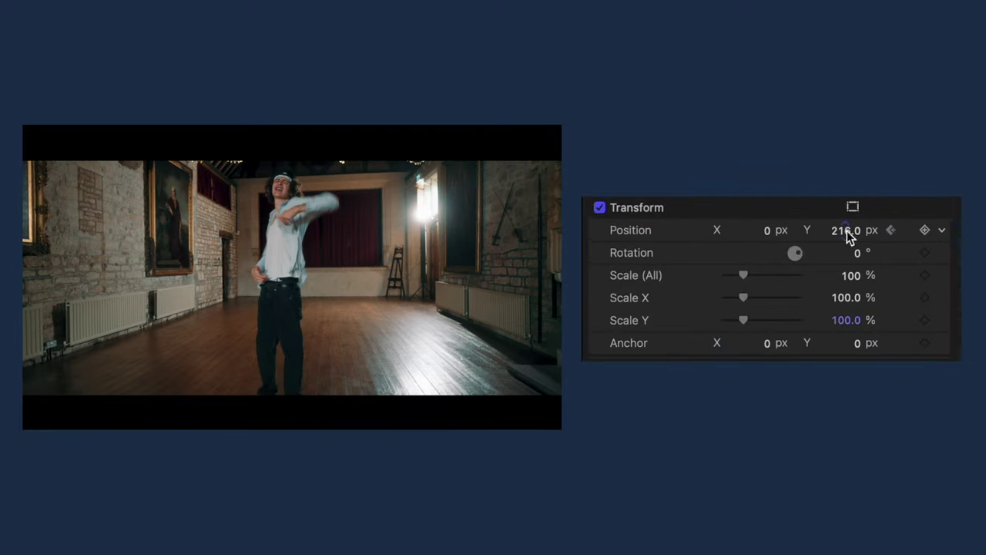
pyautogui.moveTo(847, 233); pyautogui.dragTo(847, 254)
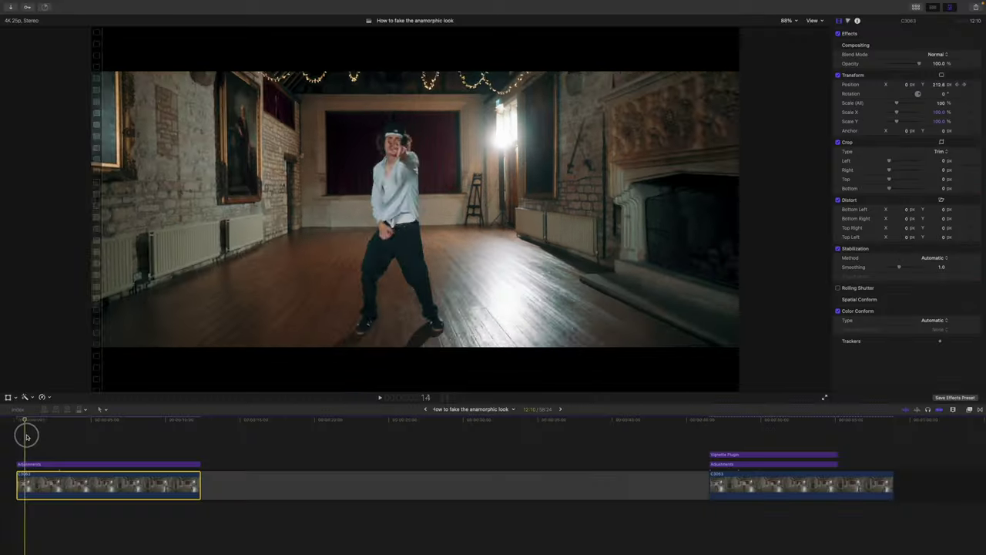
pyautogui.moveTo(26, 436); pyautogui.dragTo(201, 452)
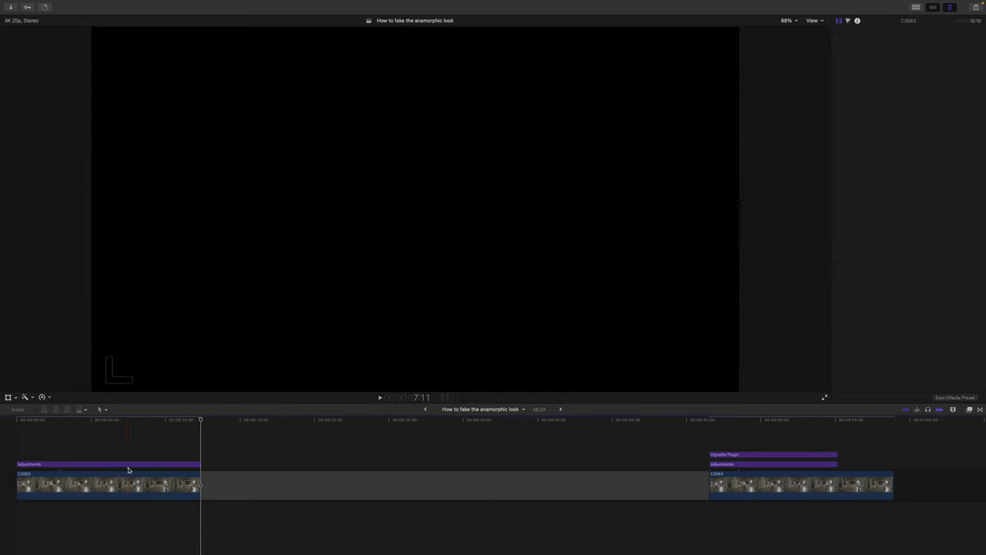
# - Move the Adjustments layer off the first C3063 clip and stack a duplicate of that clip directly above it
pyautogui.click(127, 465)
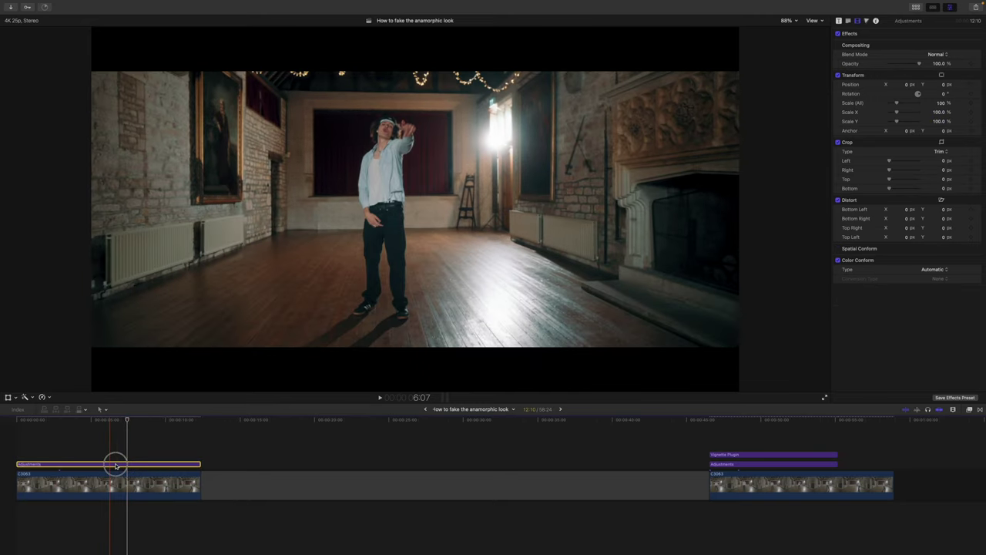
pyautogui.moveTo(115, 465); pyautogui.dragTo(786, 439)
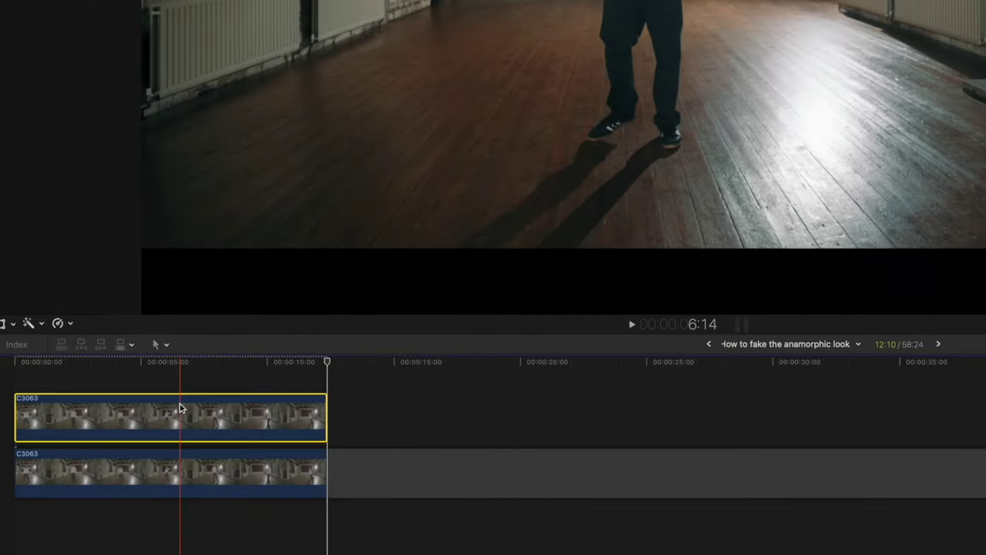
pyautogui.moveTo(112, 447); pyautogui.dragTo(108, 448)
pyautogui.moveTo(172, 409); pyautogui.dragTo(173, 408)
pyautogui.click(185, 360)
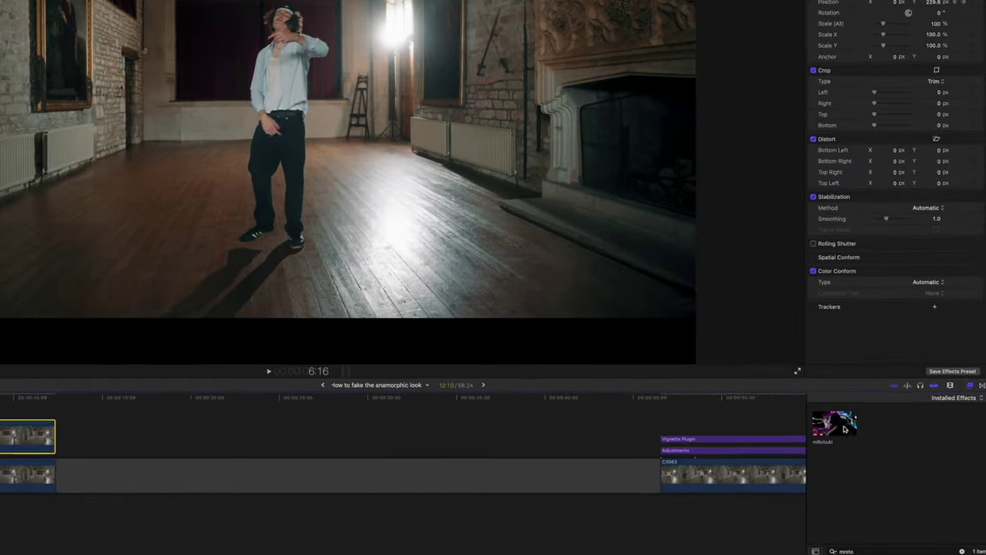
# - Apply the mRotoAI effect to the upper C3063 clip and paint over the dancer's whole body to mask him
pyautogui.moveTo(816, 408); pyautogui.dragTo(295, 423)
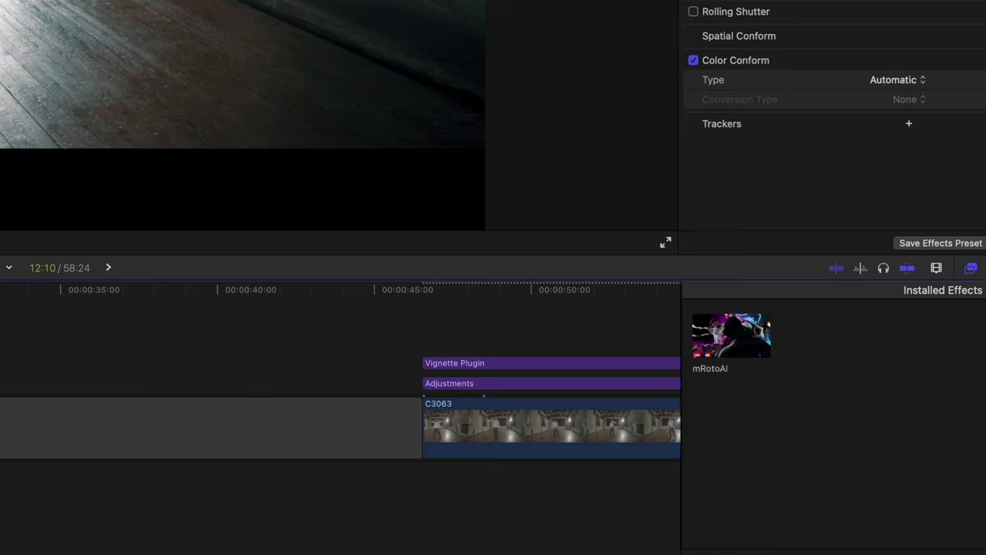
pyautogui.moveTo(430, 462)
pyautogui.mouseDown()
pyautogui.moveTo(458, 446)
pyautogui.moveTo(465, 428)
pyautogui.moveTo(456, 313)
pyautogui.moveTo(469, 271)
pyautogui.moveTo(454, 216)
pyautogui.moveTo(485, 125)
pyautogui.moveTo(480, 90)
pyautogui.moveTo(553, 140)
pyautogui.moveTo(531, 211)
pyautogui.moveTo(516, 459)
pyautogui.moveTo(499, 320)
pyautogui.moveTo(509, 271)
pyautogui.mouseUp()
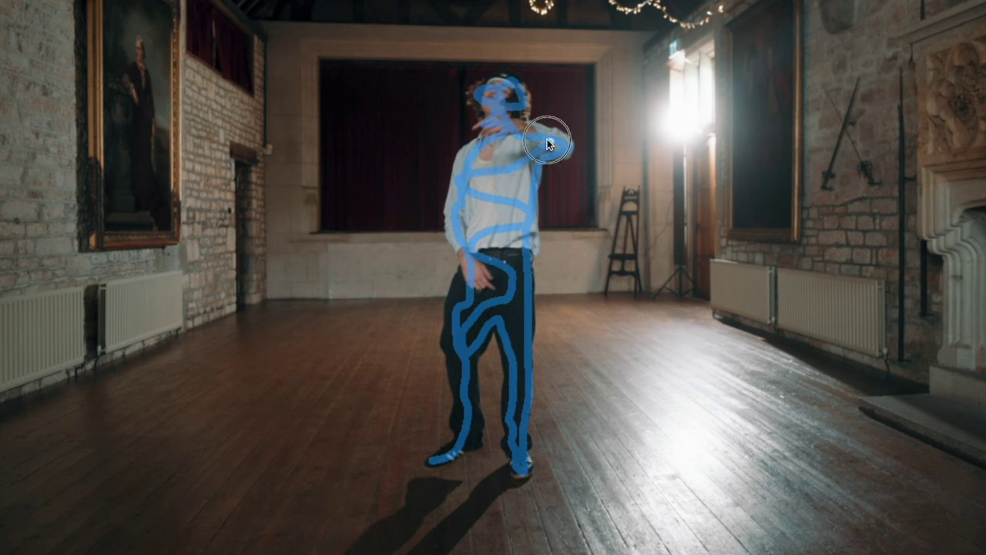
pyautogui.moveTo(547, 142); pyautogui.dragTo(496, 169)
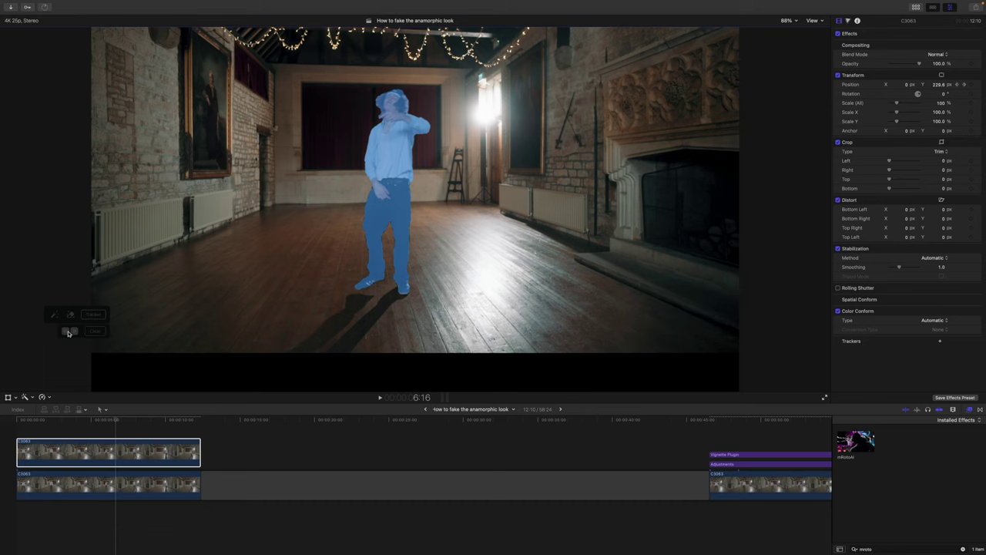
# - Track the dancer's mask through the upper clip and refine its edge, with mRotoAI Blur at about 0.18
pyautogui.click(116, 423)
pyautogui.moveTo(112, 421); pyautogui.dragTo(132, 432)
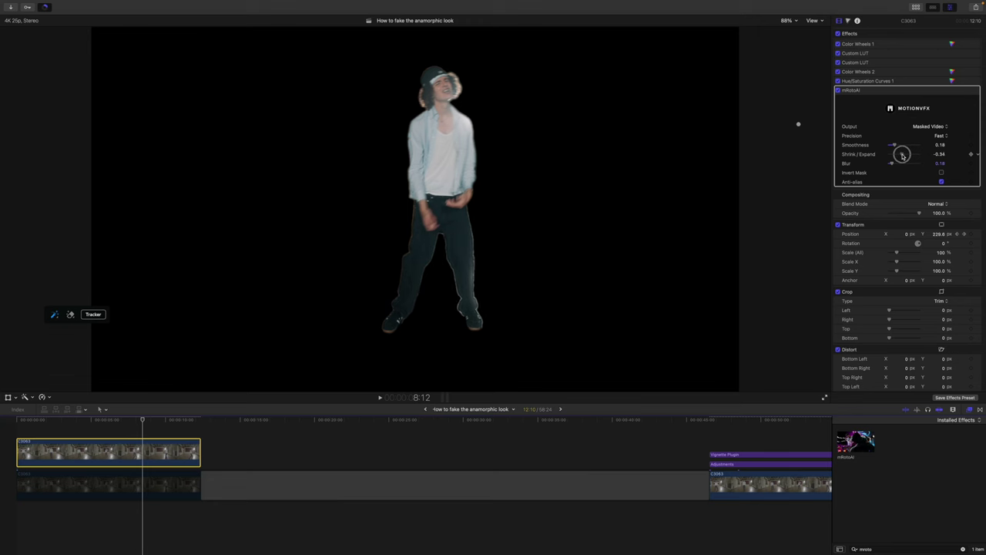
pyautogui.moveTo(893, 165); pyautogui.dragTo(894, 164)
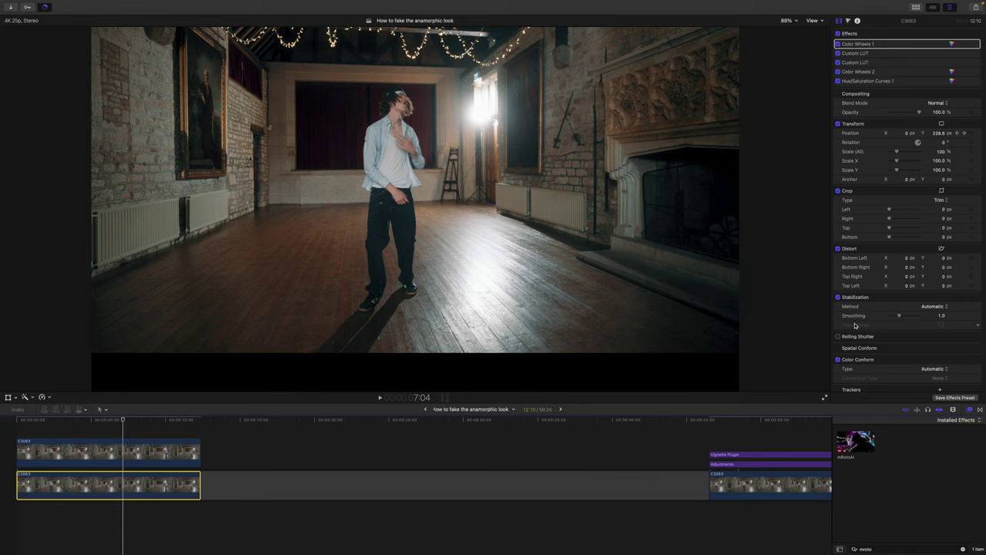
# - Search the effects for "direct" and apply the Directional blur to the lower C3063 clip
pyautogui.click(867, 547)
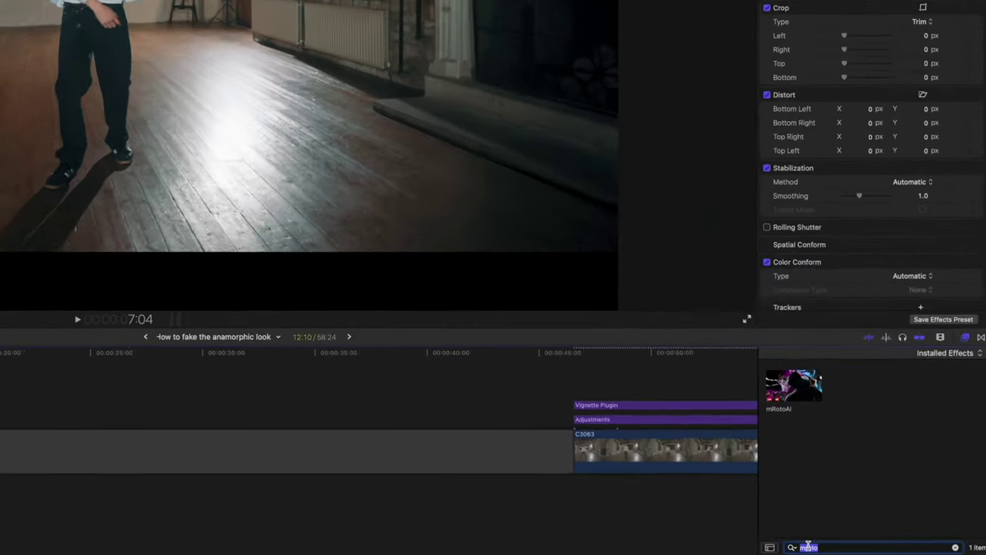
pyautogui.write('direct')
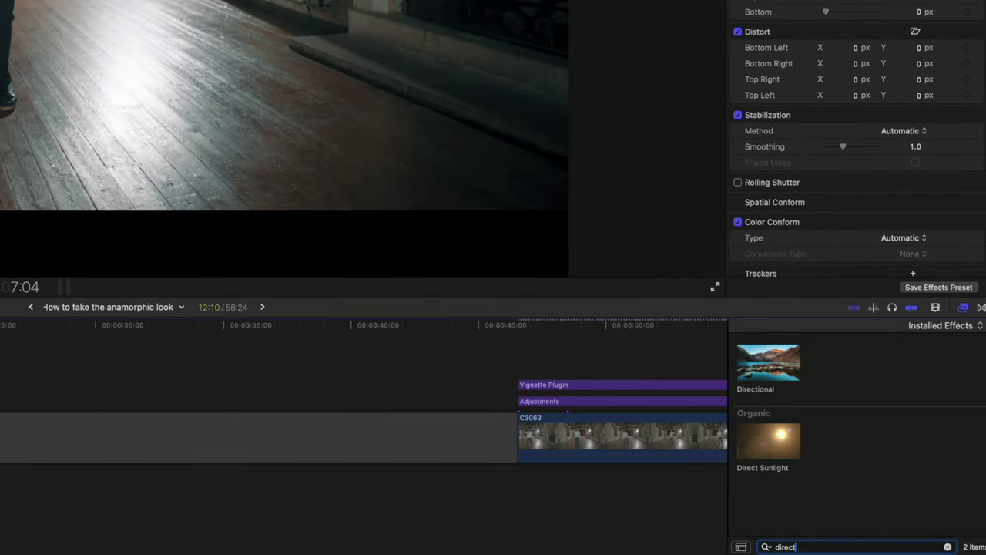
pyautogui.moveTo(777, 379); pyautogui.dragTo(0, 440)
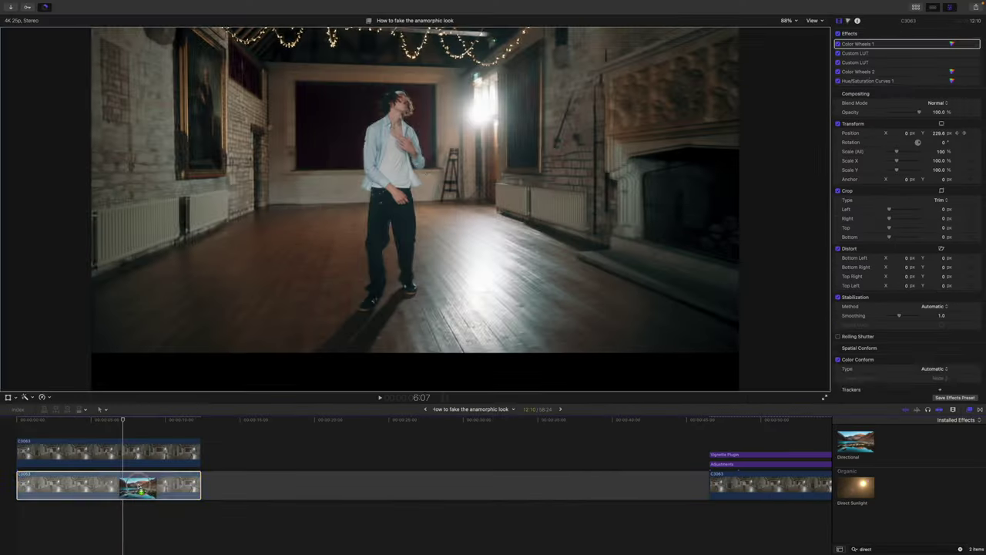
pyautogui.moveTo(138, 487); pyautogui.dragTo(136, 485)
# - Set the Directional blur's angle to 92.5° and its amount to 7.0, judging the result in an enlarged view
pyautogui.moveTo(416, 170); pyautogui.dragTo(415, 159)
pyautogui.moveTo(916, 100)
pyautogui.mouseDown()
pyautogui.moveTo(870, 99)
pyautogui.moveTo(908, 101)
pyautogui.mouseUp()
pyautogui.click(787, 20)
pyautogui.click(792, 77)
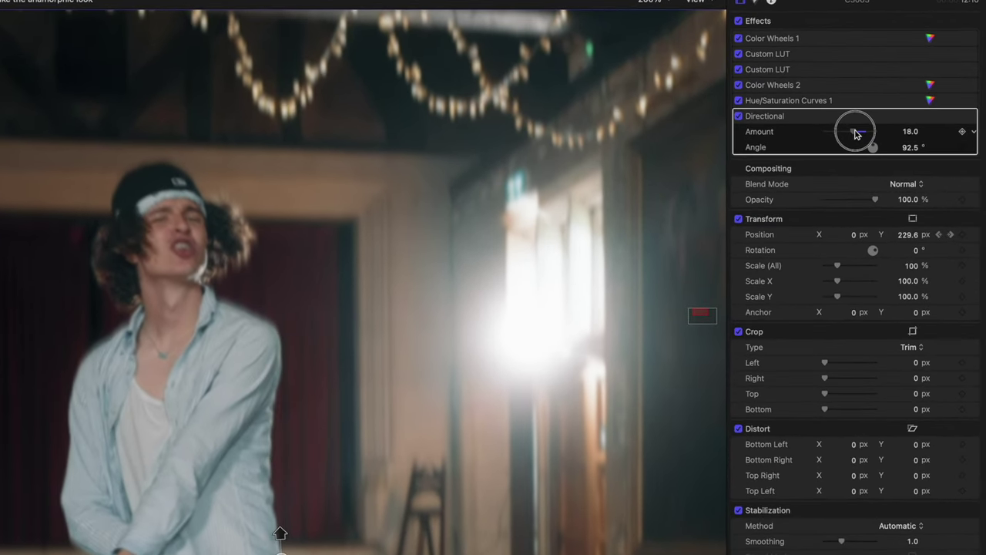
pyautogui.moveTo(851, 133)
pyautogui.mouseDown()
pyautogui.moveTo(823, 136)
pyautogui.moveTo(838, 135)
pyautogui.mouseUp()
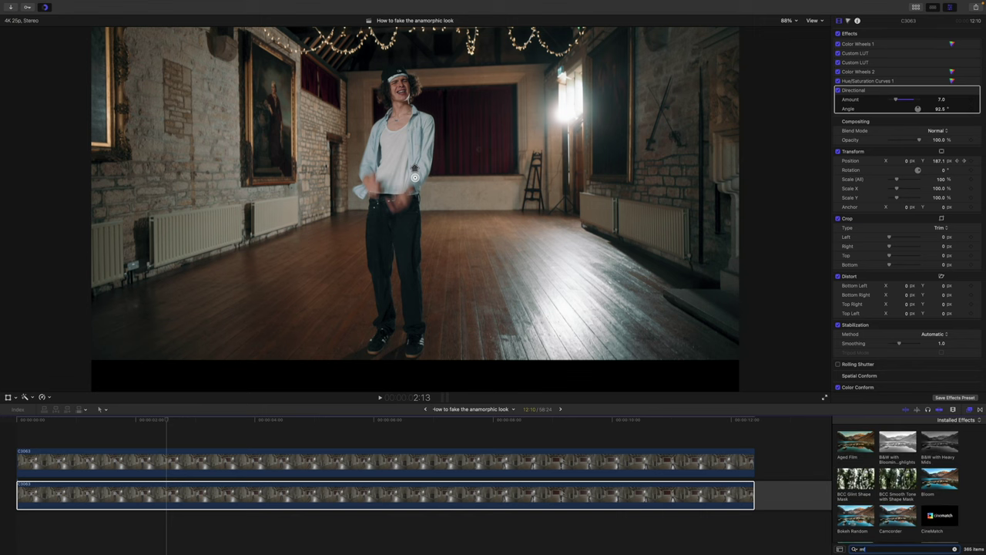
# - Apply the mFilmLook effect to the lower clip, enable its Distortion and reduce the distortion intensity
pyautogui.write('mfilm')
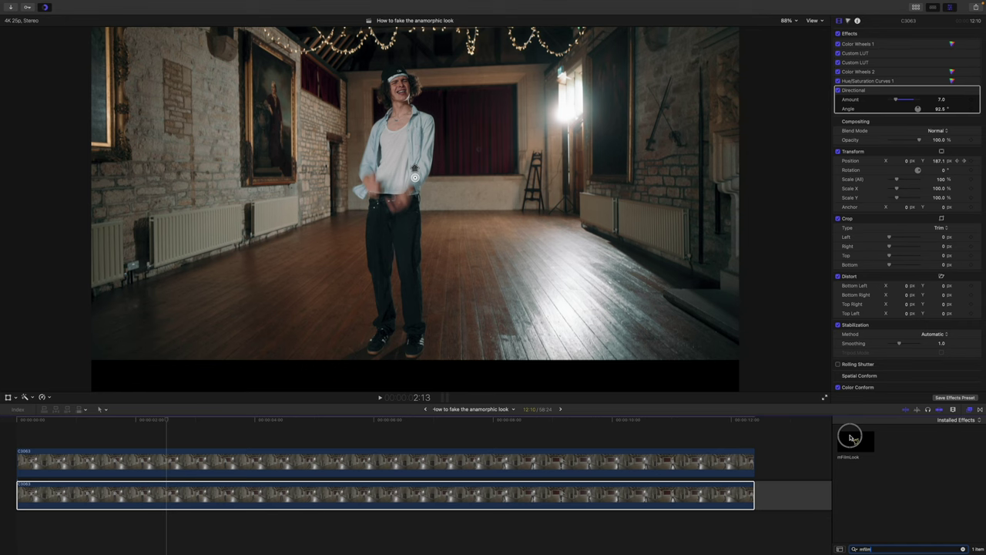
pyautogui.moveTo(850, 439); pyautogui.dragTo(684, 493)
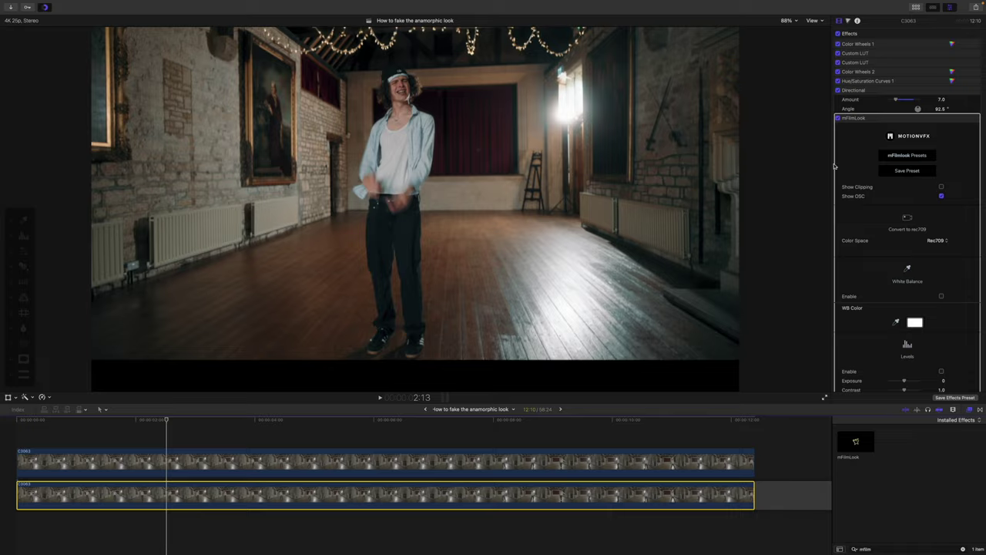
pyautogui.scroll(-10, 907, 235)
pyautogui.click(919, 257)
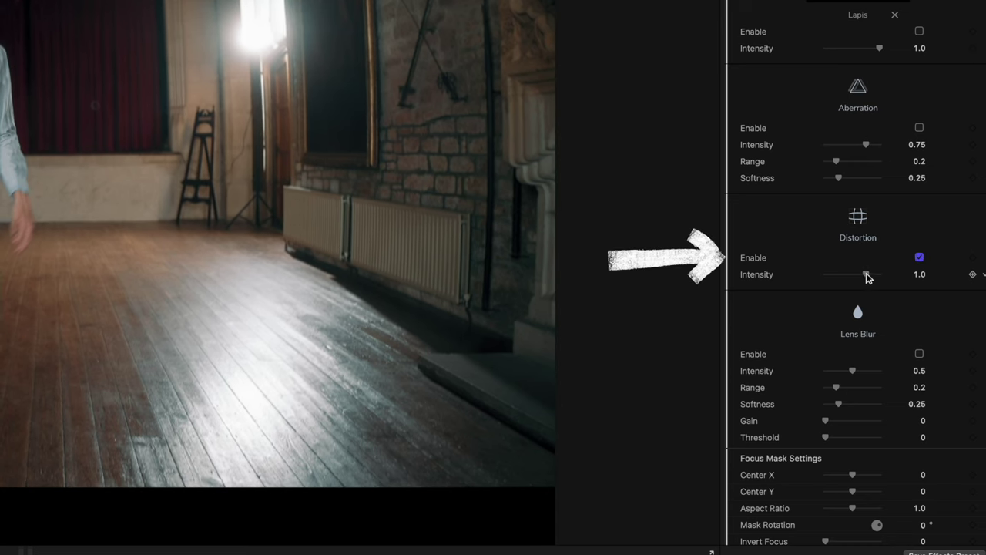
pyautogui.moveTo(866, 277)
pyautogui.mouseDown()
pyautogui.moveTo(853, 269)
pyautogui.moveTo(856, 277)
pyautogui.mouseUp()
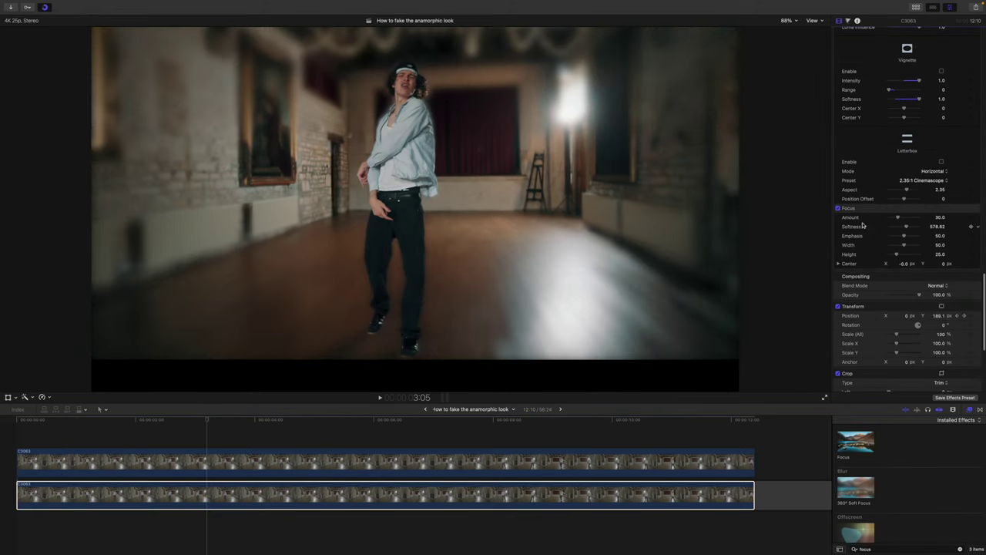
# - Tune the lower clip's Focus effect to amount 5.15, softness 605.42, emphasis 34.71, width 29.48 and height 100
pyautogui.click(866, 211)
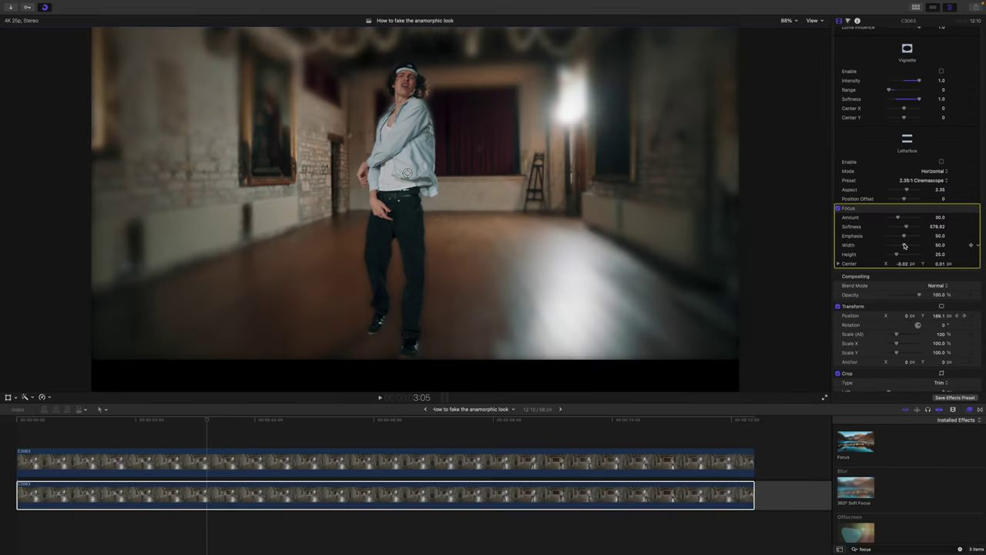
pyautogui.click(401, 461)
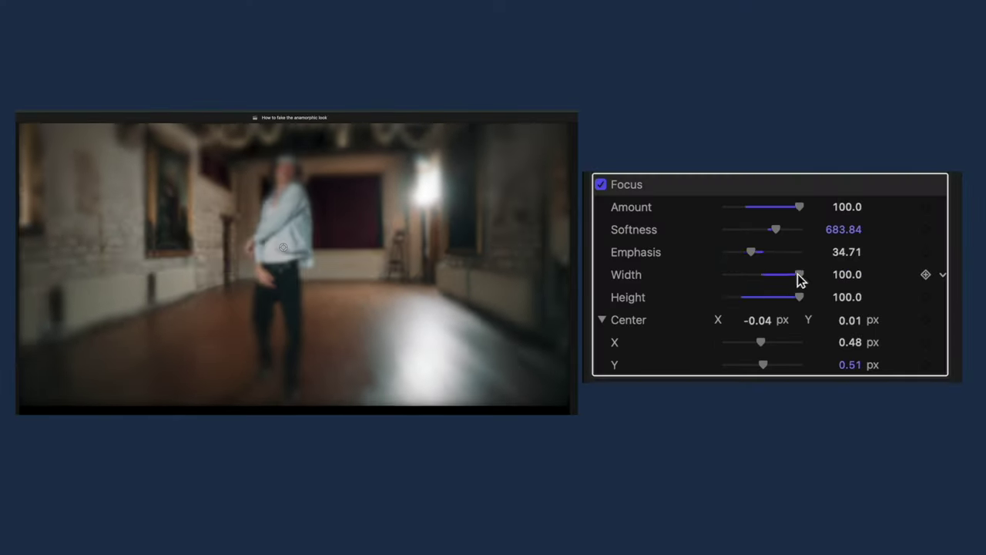
pyautogui.moveTo(797, 280); pyautogui.dragTo(755, 231)
pyautogui.moveTo(751, 274); pyautogui.dragTo(765, 276)
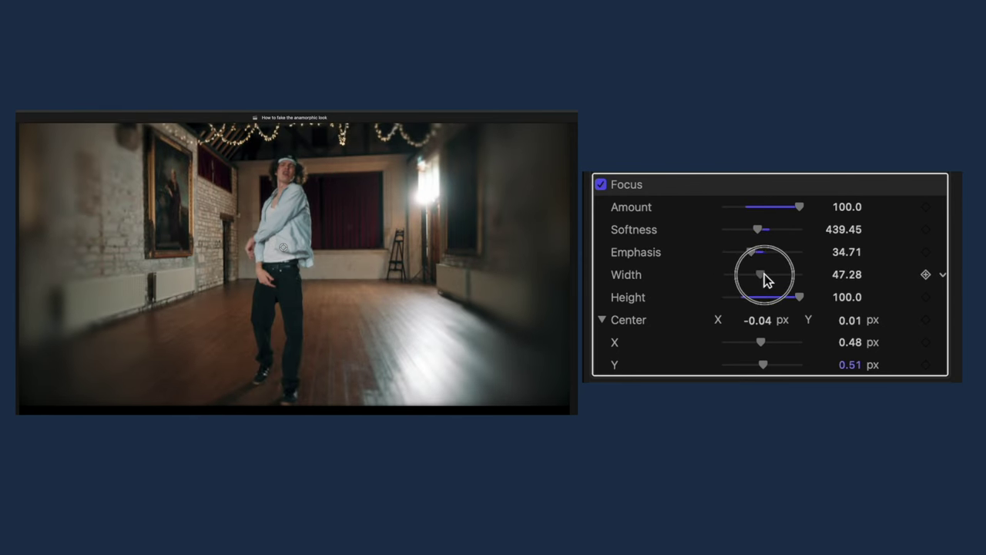
pyautogui.moveTo(799, 206); pyautogui.dragTo(741, 209)
# - Compare the image with the Focus effect off and on, and lower its amount to about 3.39
pyautogui.click(602, 185)
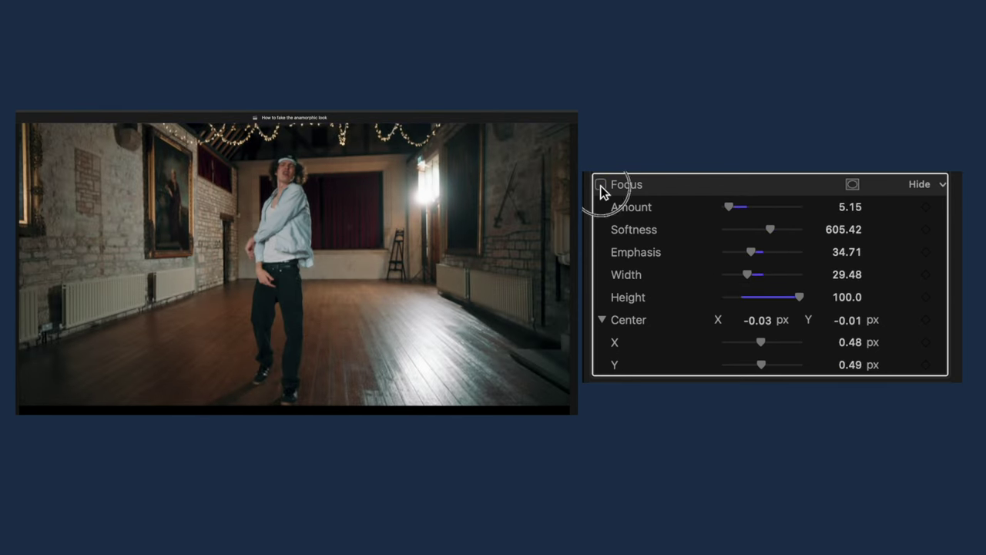
pyautogui.click(601, 186)
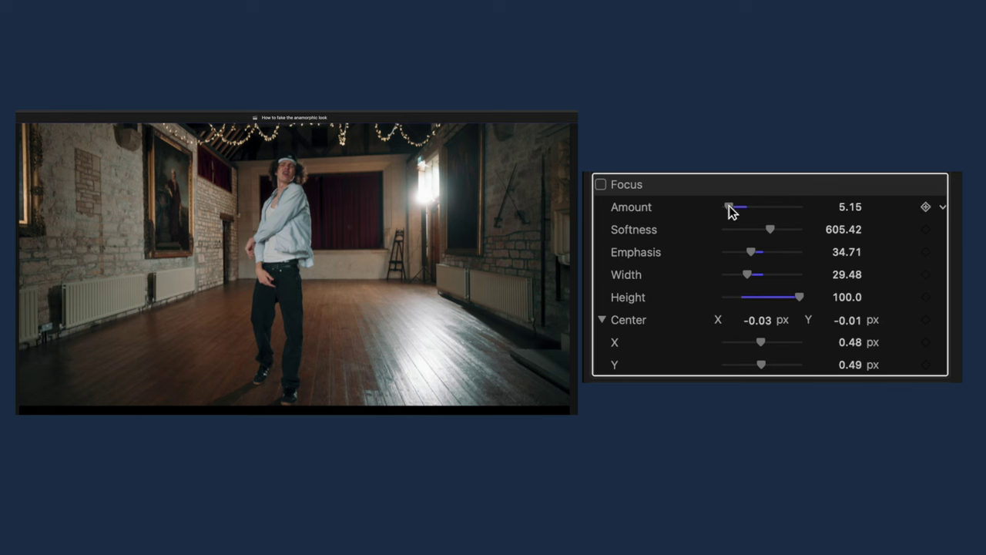
pyautogui.click(600, 185)
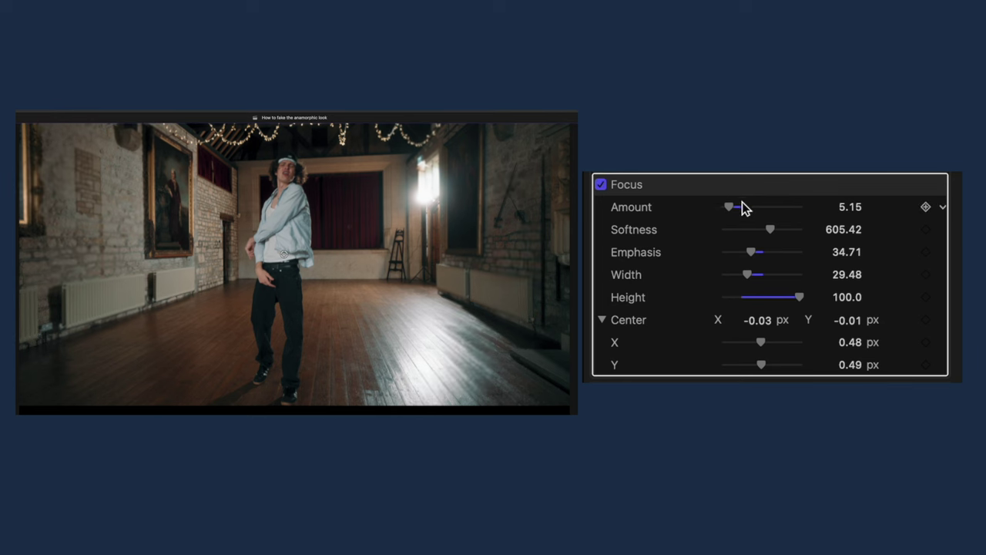
pyautogui.moveTo(732, 206); pyautogui.dragTo(730, 207)
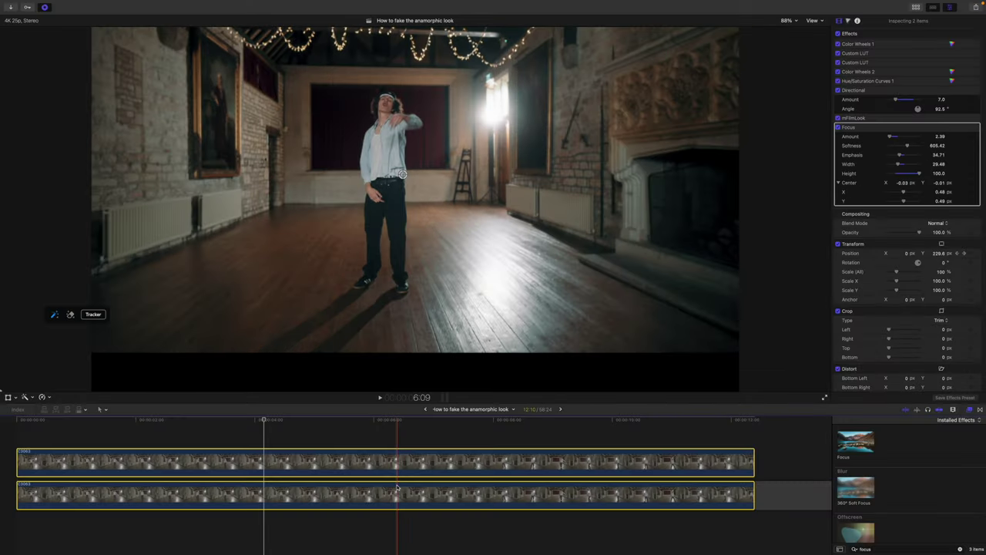
# - Combine both stacked C3063 clips into one compound clip, keeping the suggested name and event
pyautogui.hotkey('alt', 'g')
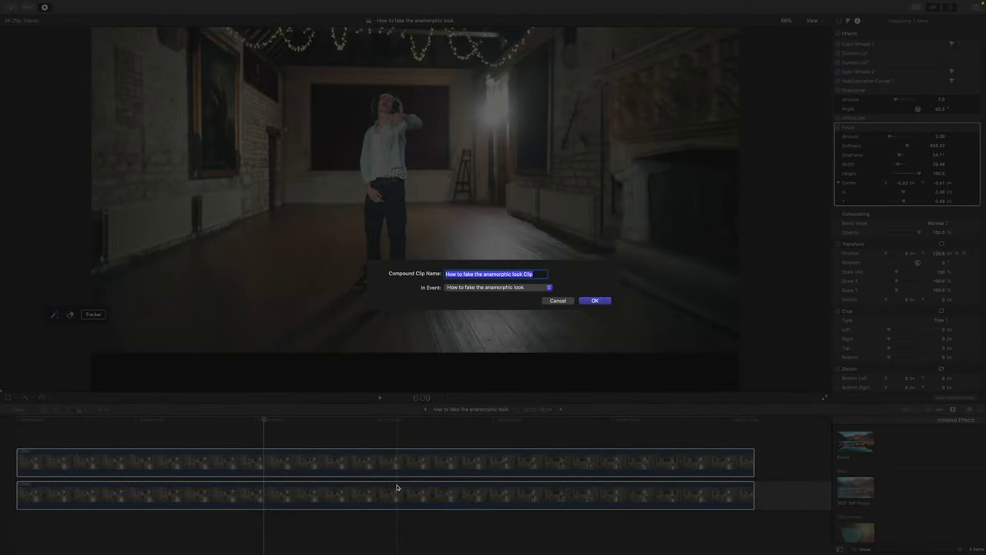
pyautogui.press('Return')
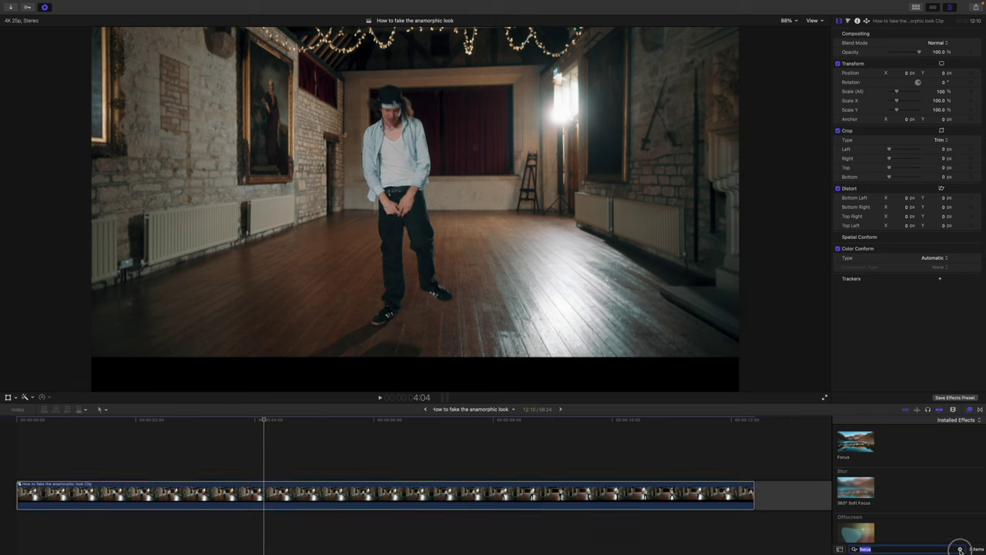
# - Search the effects for "flare", apply Anamorphic Lens Flare to the compound clip and set its Light Threshold to 100
pyautogui.click(959, 549)
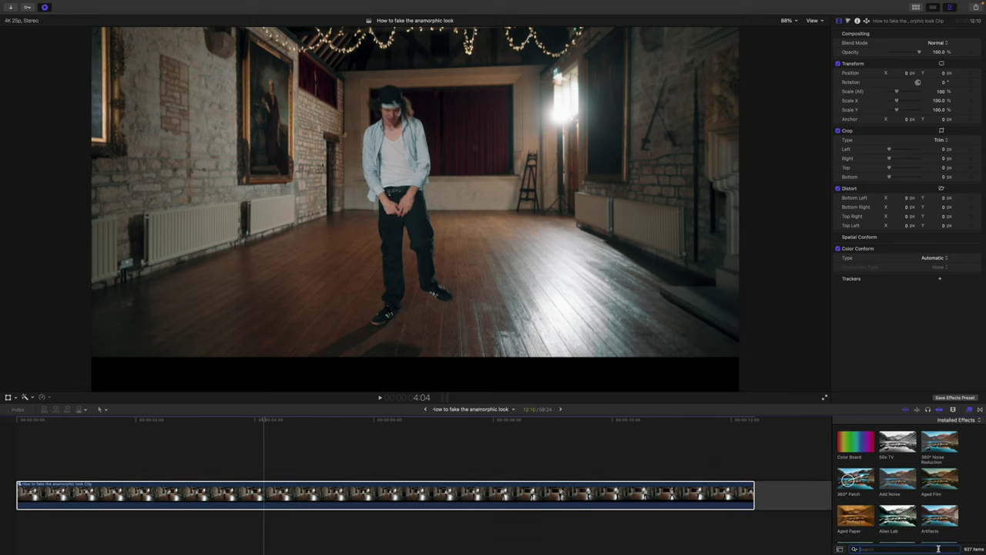
pyautogui.write('flare')
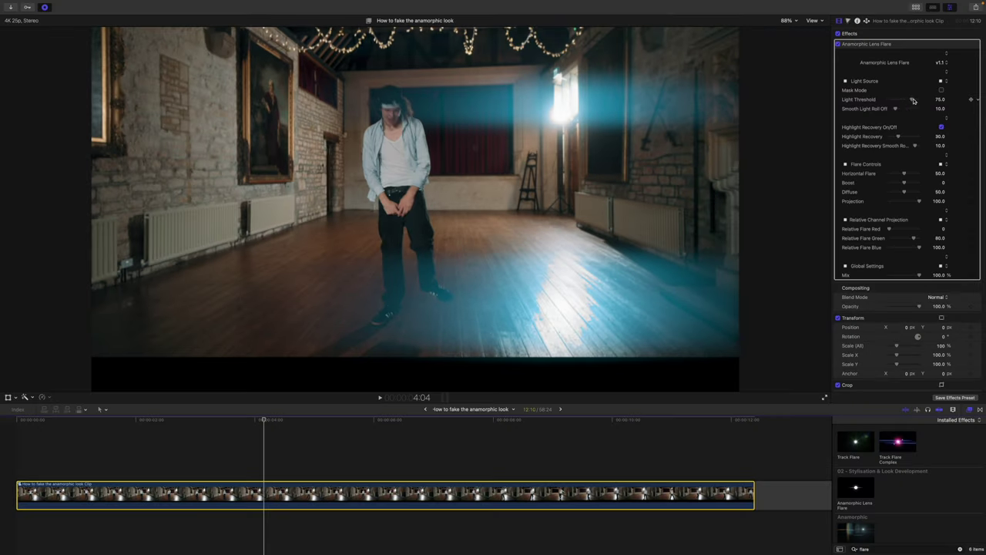
pyautogui.moveTo(913, 100); pyautogui.dragTo(920, 100)
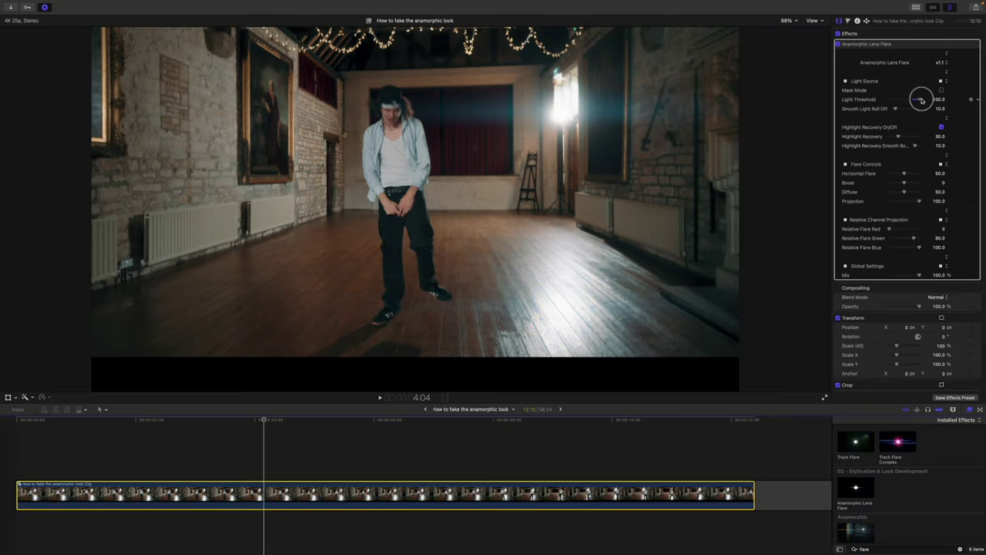
# - Switch the viewer's media playback to Proxy Preferred
pyautogui.click(786, 20)
pyautogui.click(812, 20)
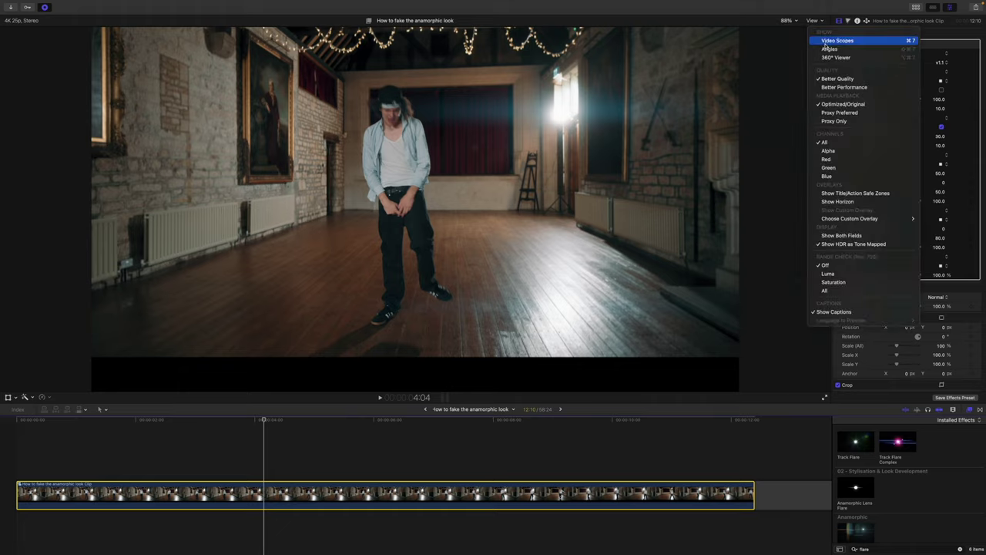
pyautogui.click(847, 113)
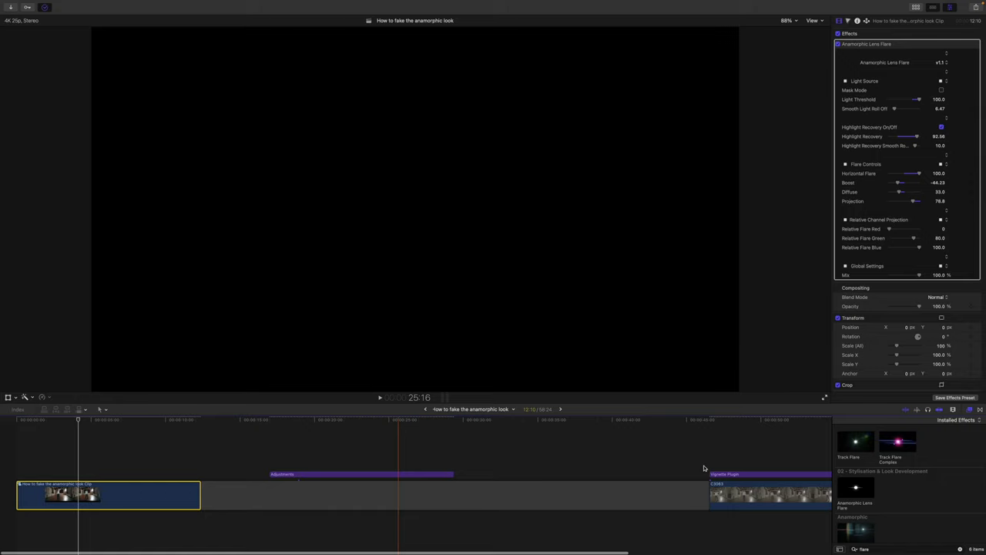
# - Move the Adjustments layer back to the start of the timeline, above the compound clip
pyautogui.moveTo(290, 473); pyautogui.dragTo(38, 468)
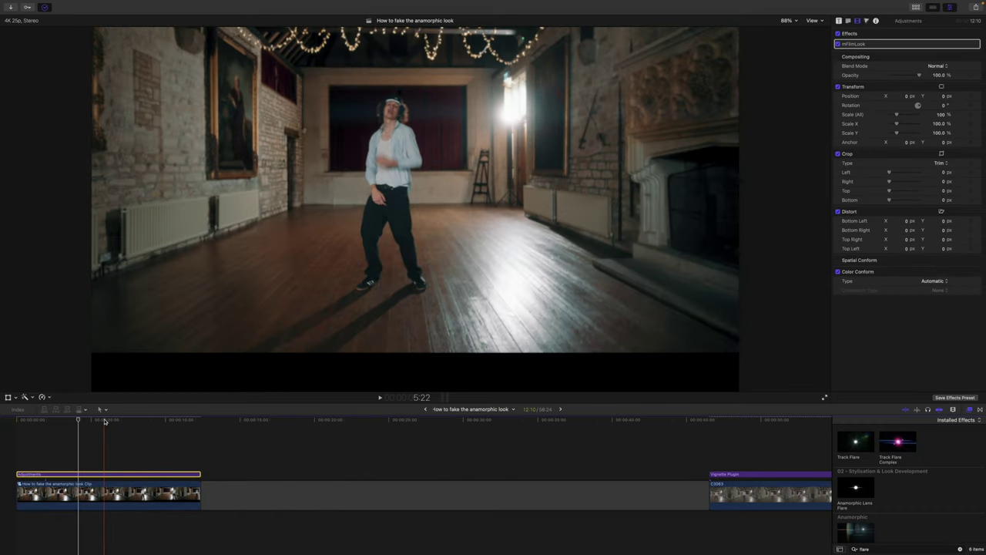